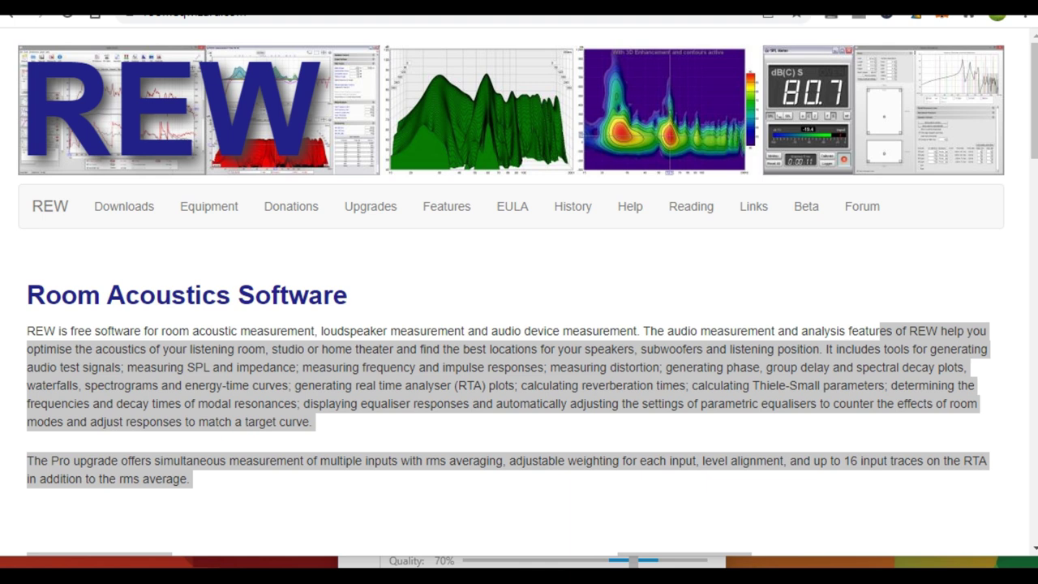
- Look over the download options on the REW website
{"action": "scroll", "coordinate": [340, 365], "scroll_direction": "down", "scroll_amount": 4}
{"action": "scroll", "coordinate": [340, 366], "scroll_direction": "down", "scroll_amount": 2}
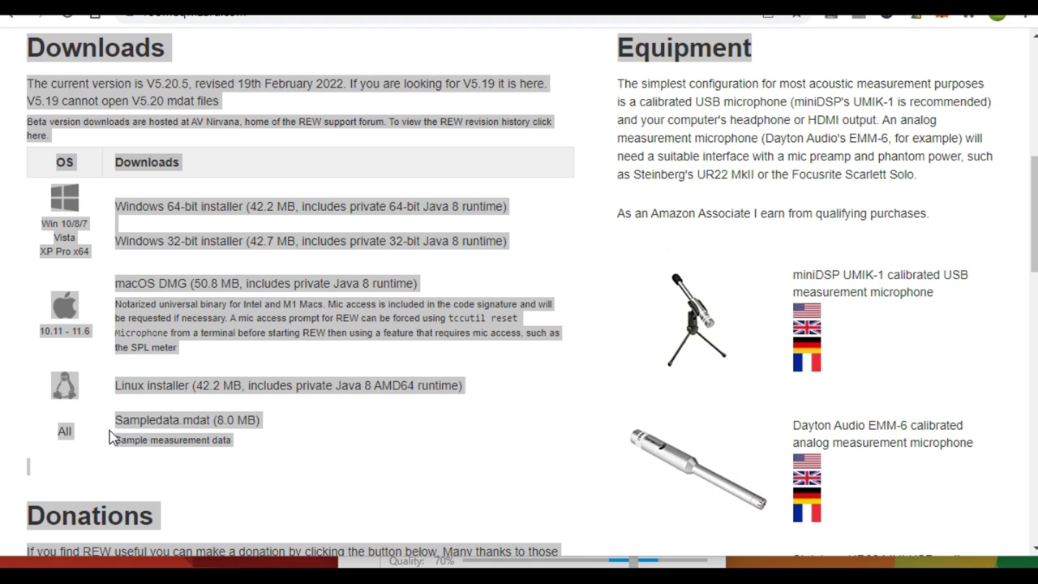
{"action": "scroll", "coordinate": [140, 332], "scroll_direction": "up", "scroll_amount": 4}
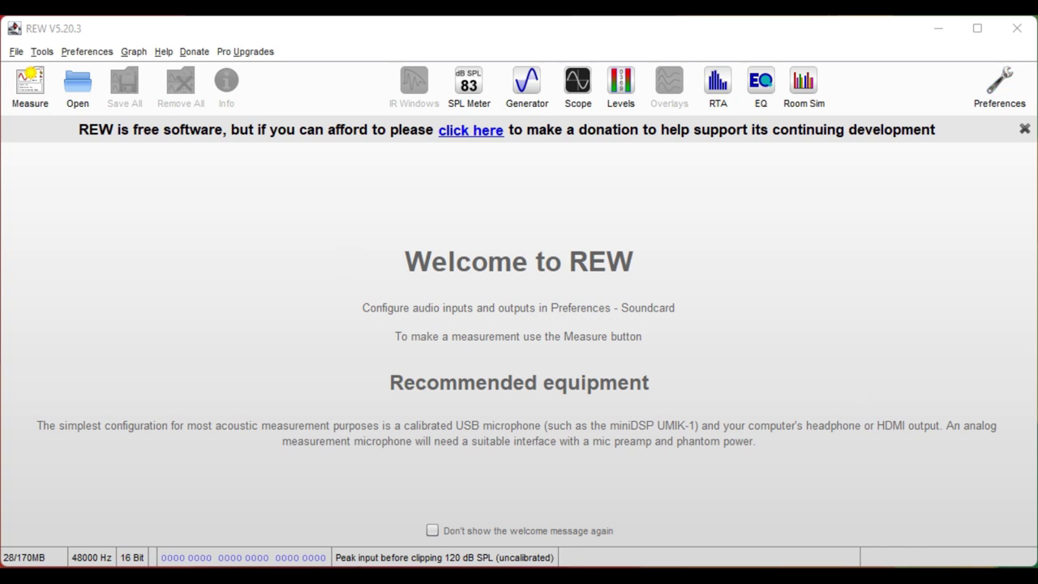
- Review the output devices in the soundcard preferences and choose Line in at rear panel (Green) (Realtek(R) Audio) as the input device
{"action": "left_click", "coordinate": [983, 102]}
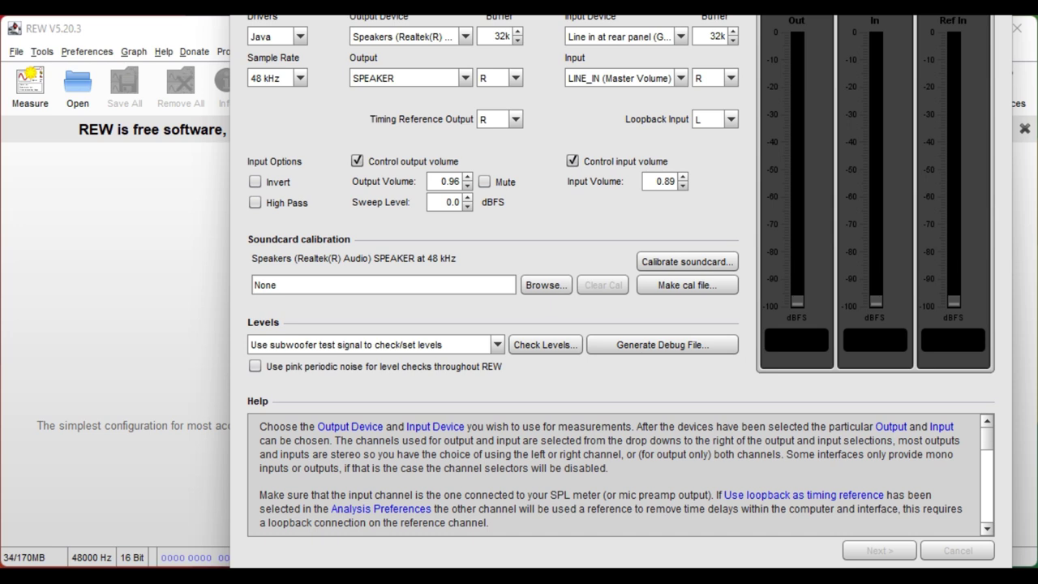
{"action": "left_click_drag", "start_coordinate": [861, 14], "coordinate": [836, 30]}
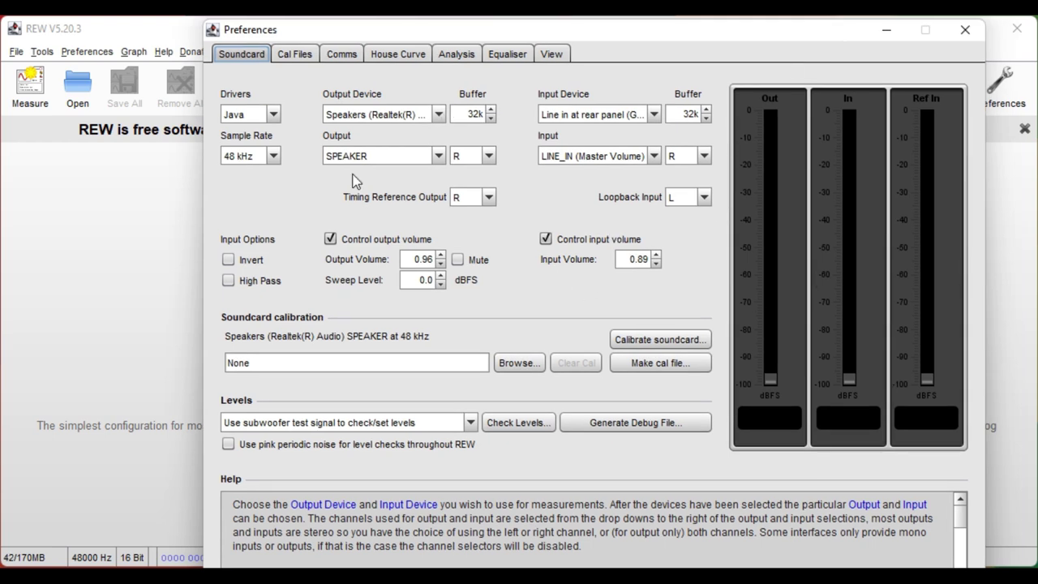
{"action": "left_click", "coordinate": [372, 120]}
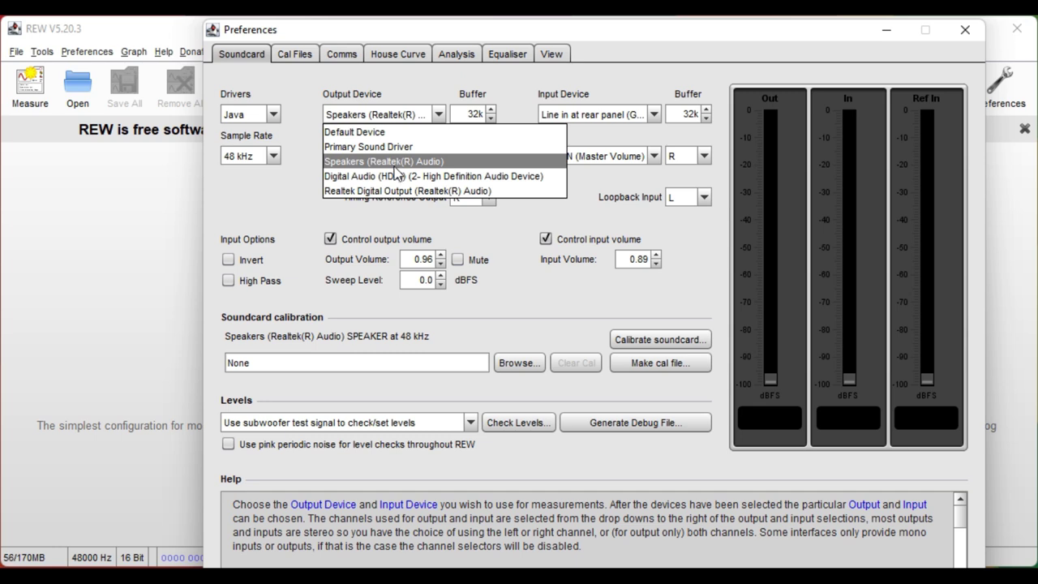
{"action": "key", "text": "Escape"}
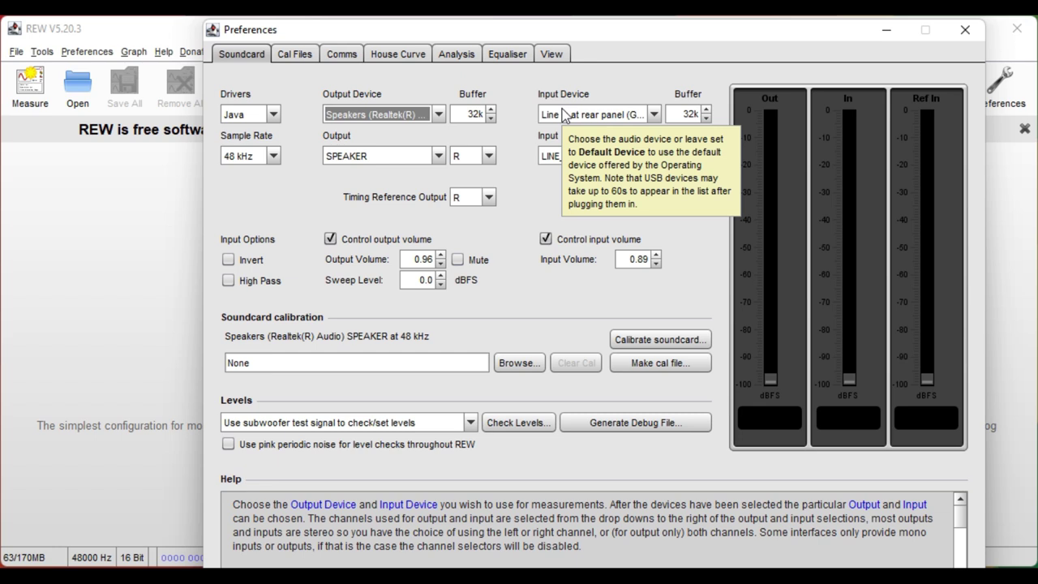
{"action": "left_click", "coordinate": [579, 118]}
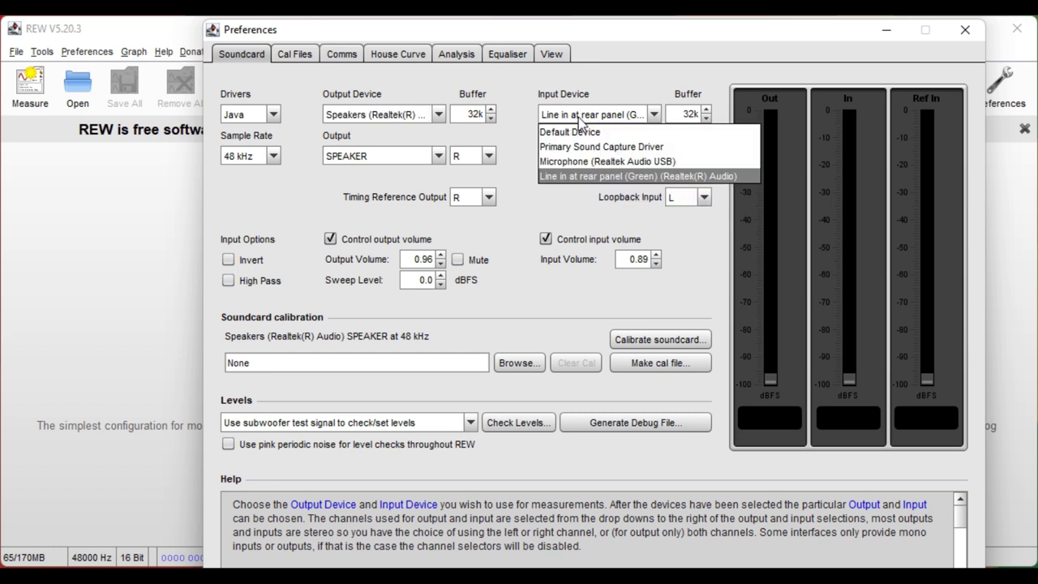
{"action": "left_click", "coordinate": [604, 176]}
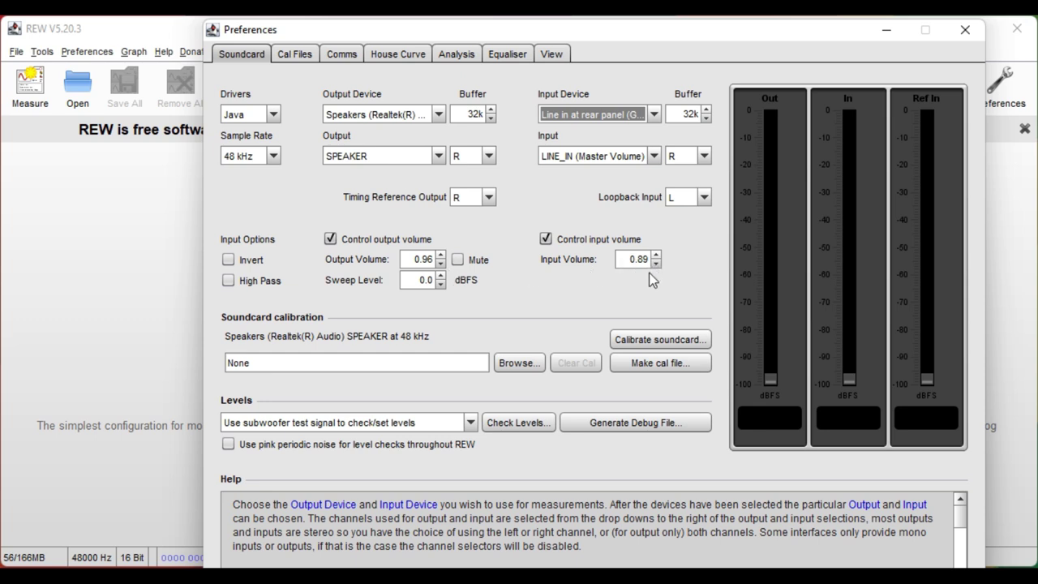
{"action": "left_click", "coordinate": [966, 31]}
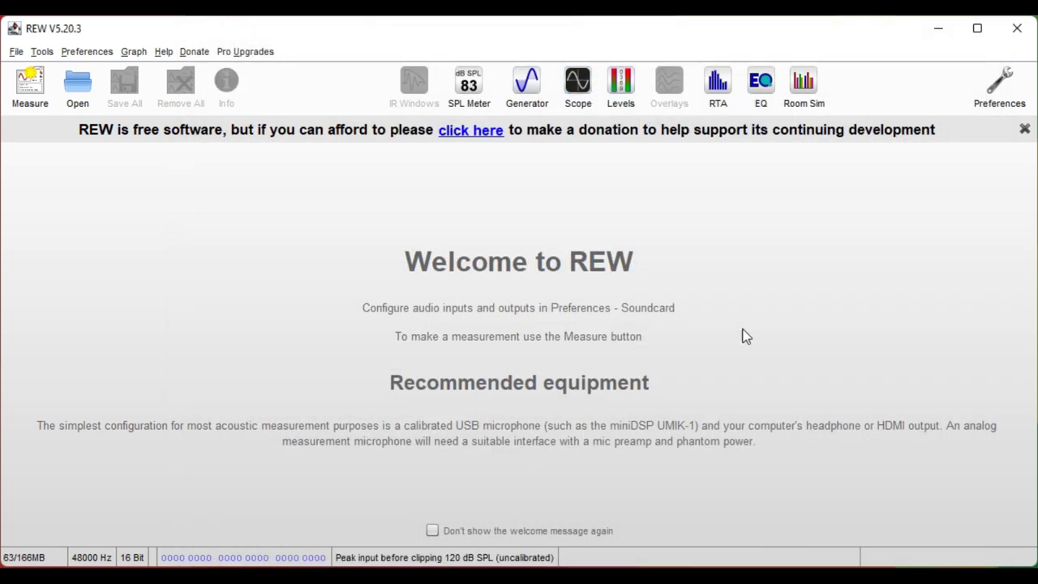
- Begin a new measurement without SPL calibration and set its type to Impedance
{"action": "left_click", "coordinate": [33, 85]}
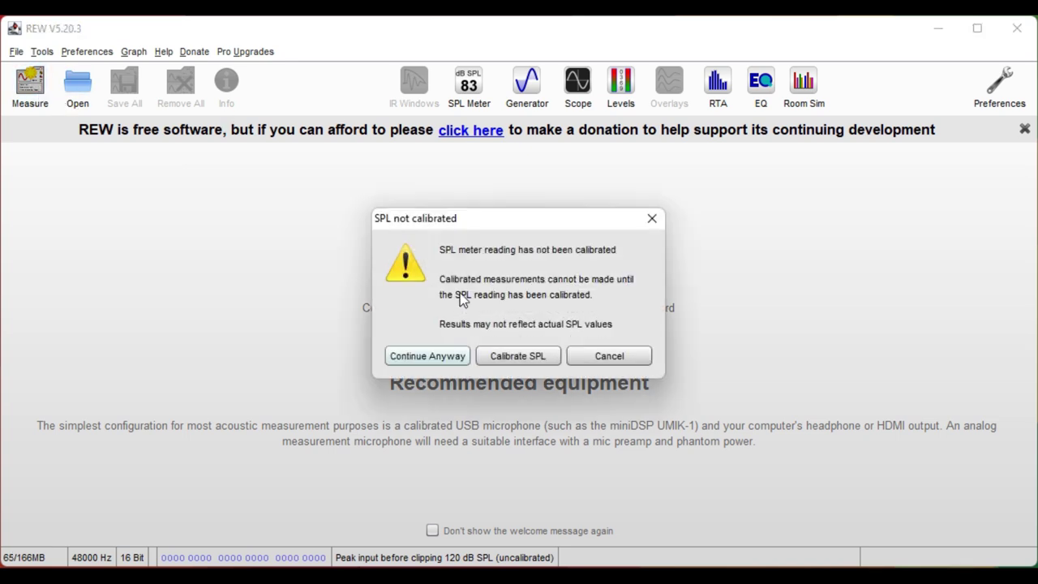
{"action": "left_click", "coordinate": [430, 358]}
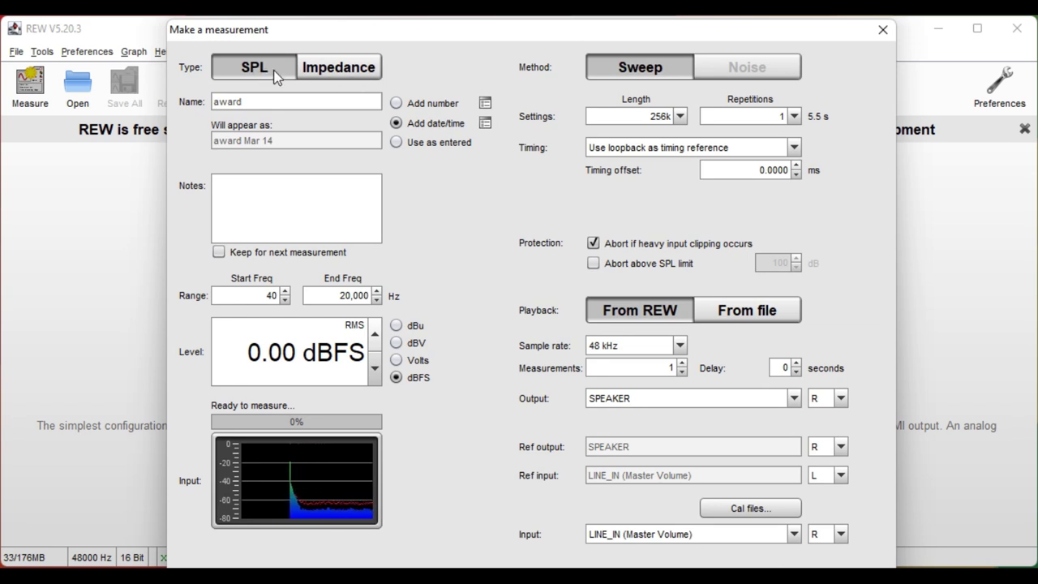
{"action": "left_click", "coordinate": [334, 76]}
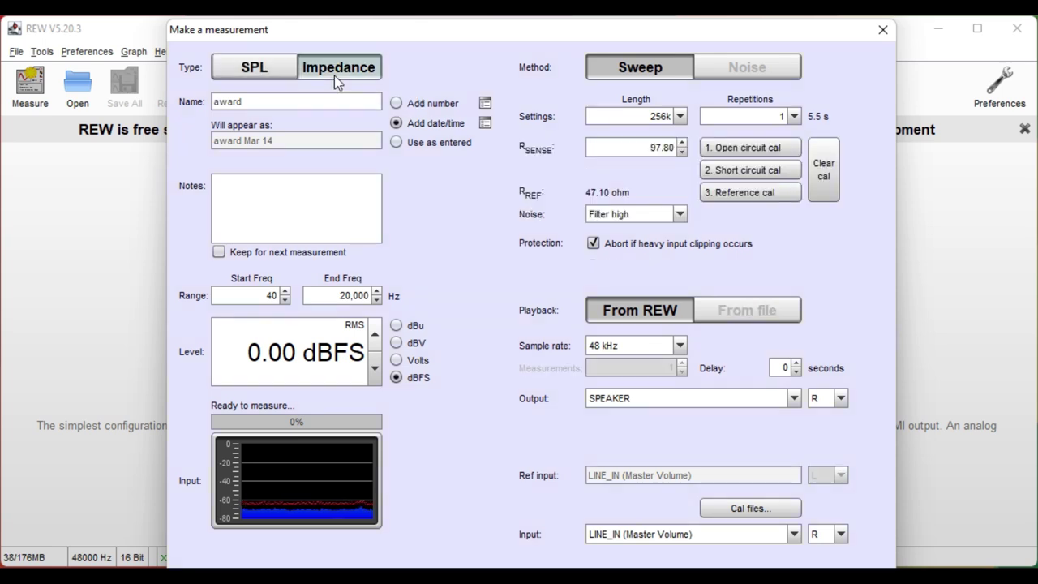
- Clear the existing impedance calibration and recalibrate, using 47.1 ohms as the reference resistor value
{"action": "left_click", "coordinate": [823, 170]}
{"action": "left_click", "coordinate": [591, 349]}
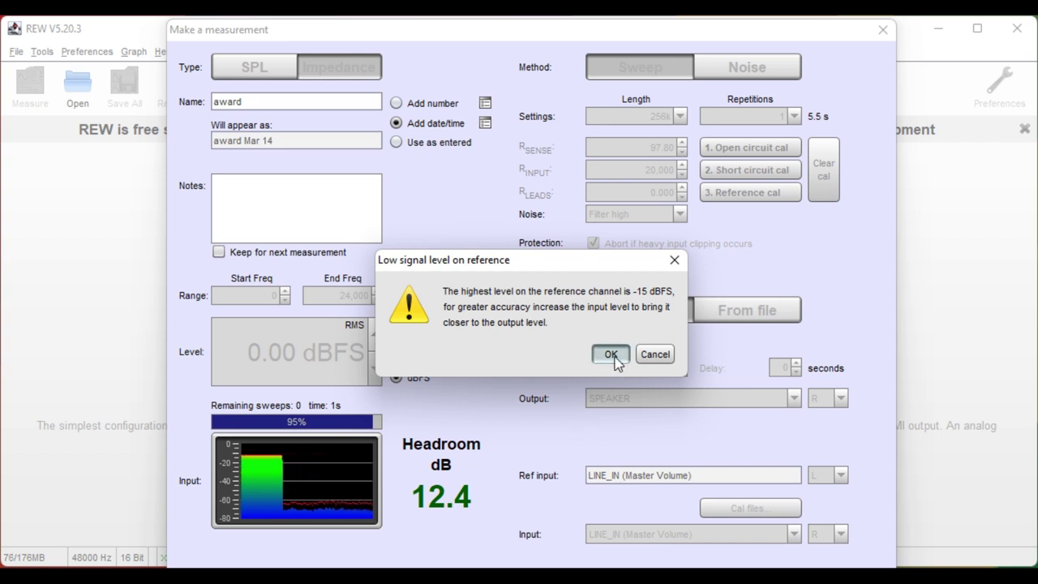
{"action": "left_click", "coordinate": [611, 357]}
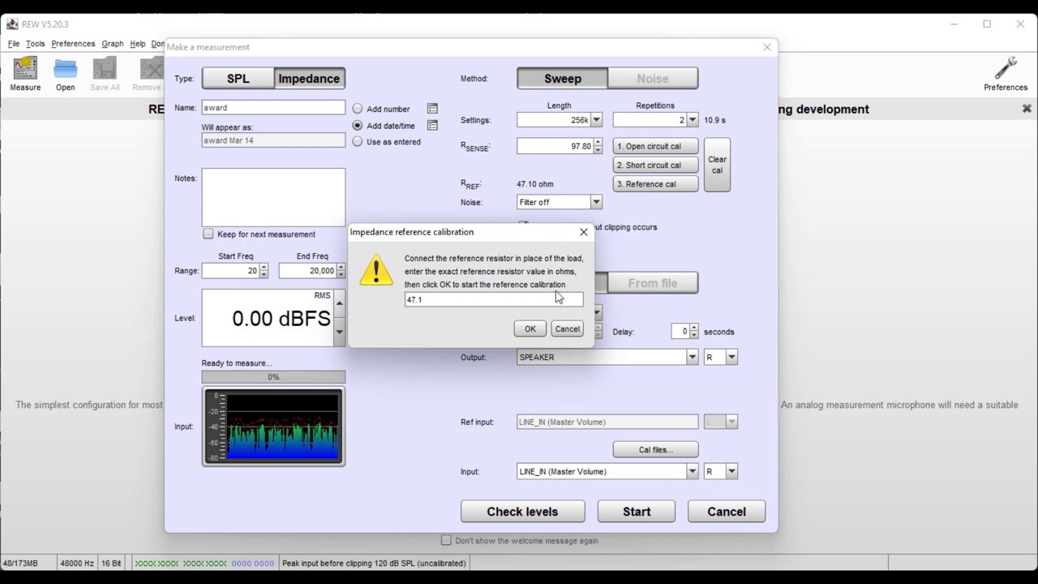
{"action": "left_click", "coordinate": [529, 329]}
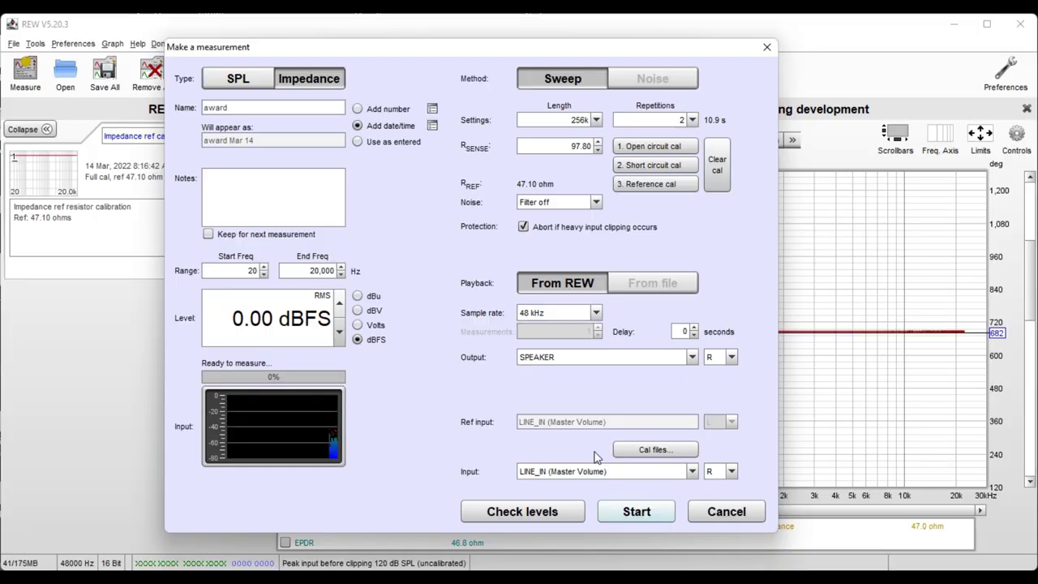
- Run the free-air impedance sweep from 20 to 20,000 Hz and apply graph limits of 0 to 30 ohm and -200 to 600 degrees
{"action": "left_click", "coordinate": [616, 512]}
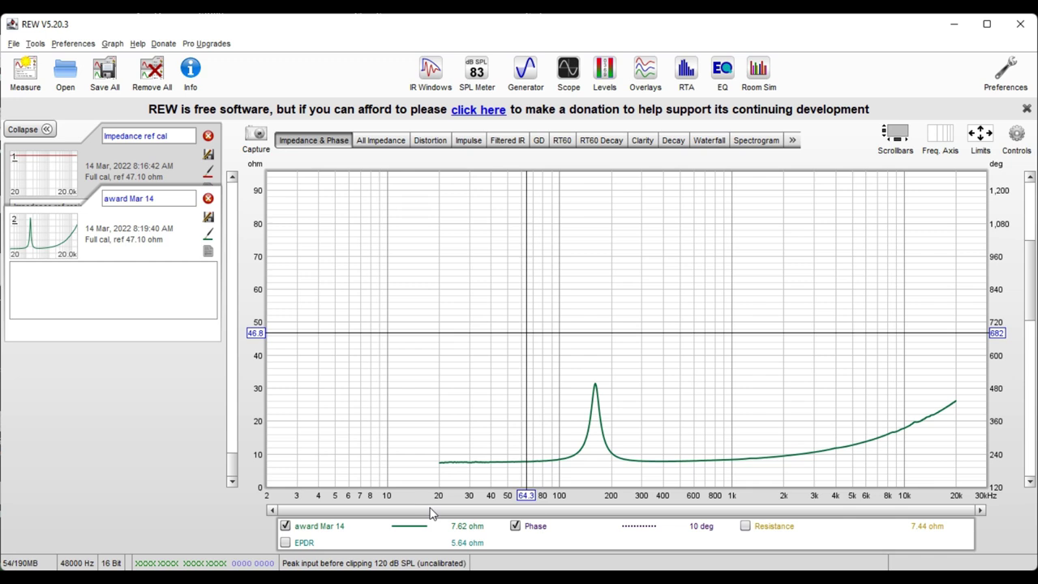
{"action": "scroll", "coordinate": [732, 378], "scroll_direction": "up", "scroll_amount": 3}
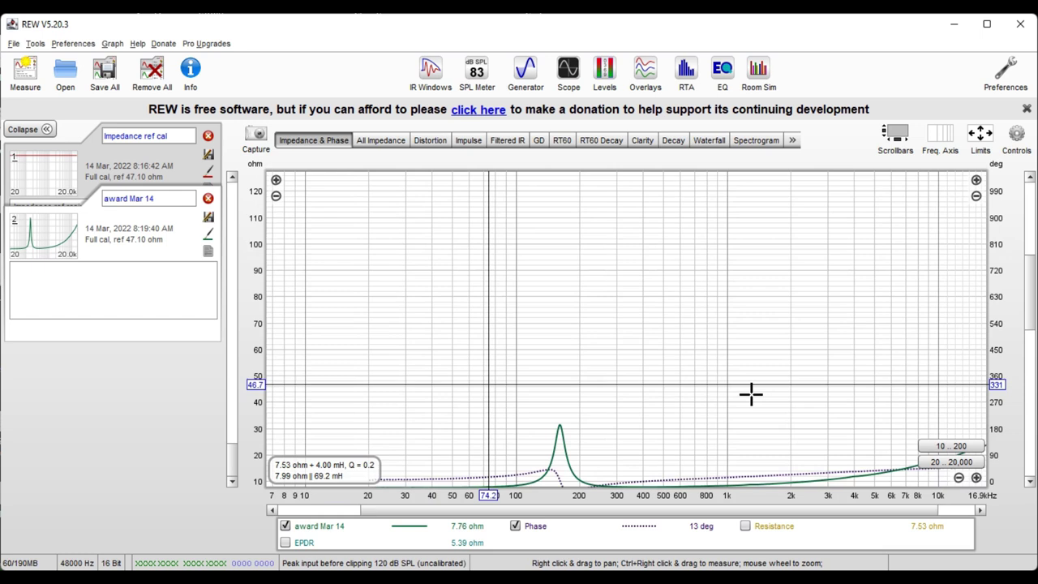
{"action": "scroll", "coordinate": [751, 394], "scroll_direction": "down", "scroll_amount": 2}
{"action": "left_click", "coordinate": [980, 136]}
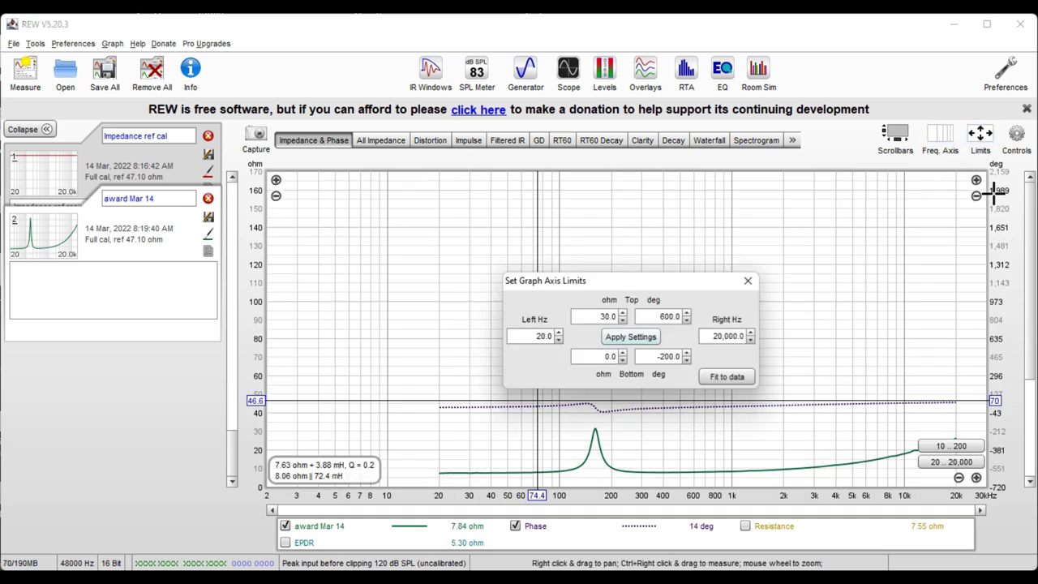
{"action": "left_click", "coordinate": [629, 336]}
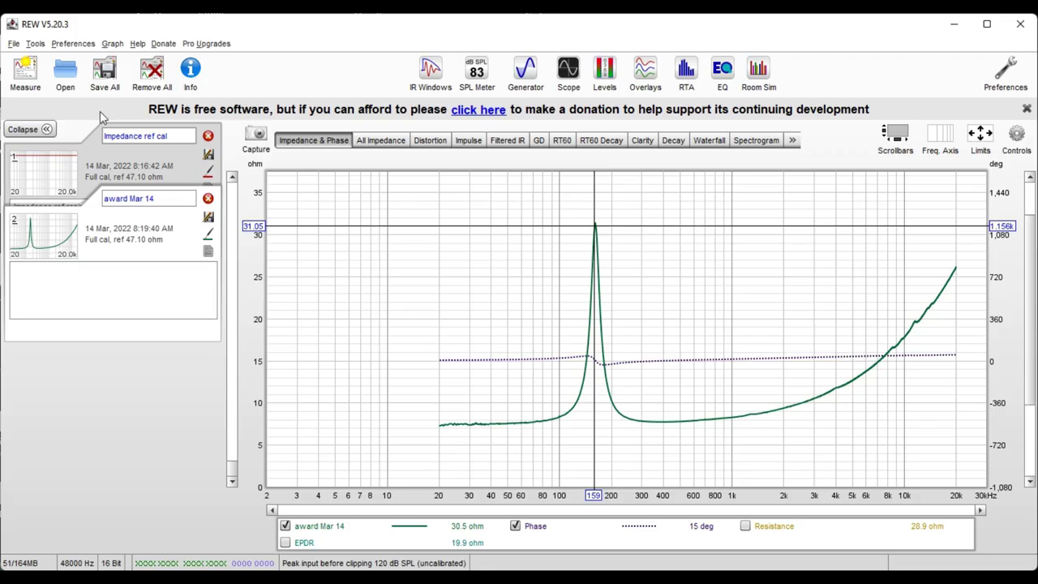
- Run a second impedance sweep with the added mass and rename its measurement award Mar 14 w
{"action": "left_click", "coordinate": [26, 72]}
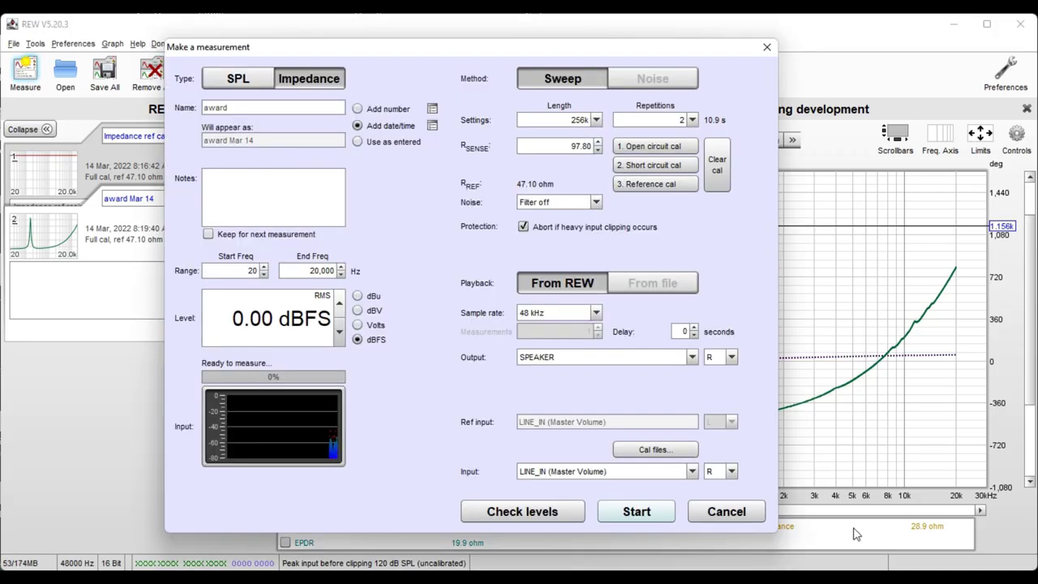
{"action": "left_click", "coordinate": [616, 513]}
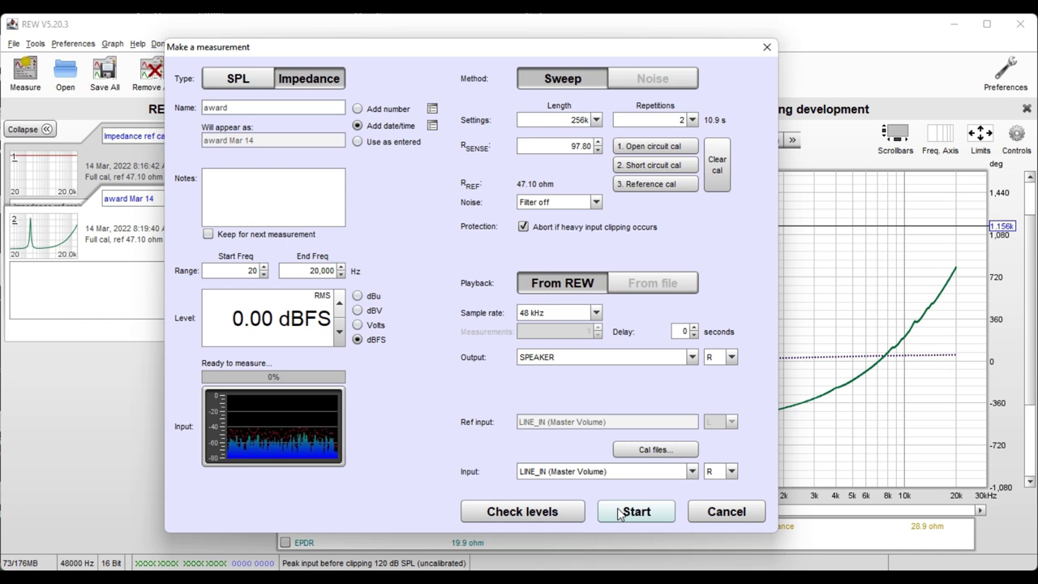
{"action": "left_click", "coordinate": [619, 513]}
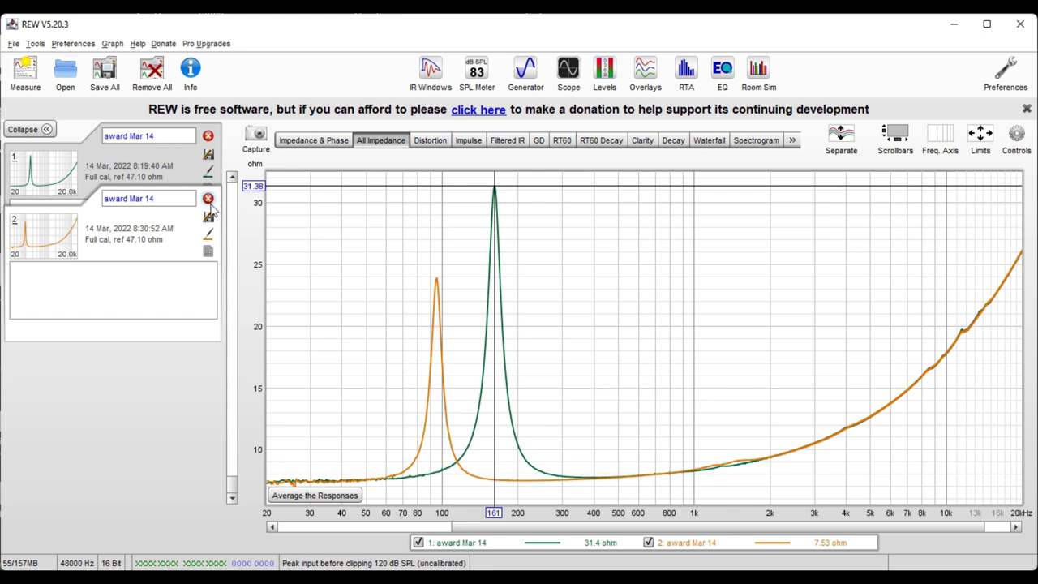
{"action": "left_click", "coordinate": [153, 198]}
{"action": "type", "text": "w"}
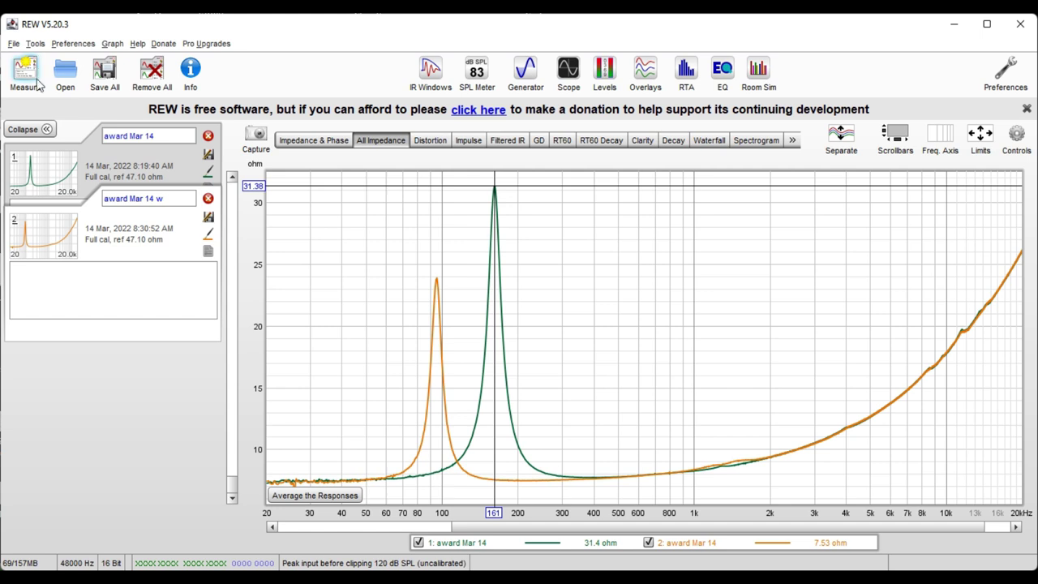
- Open the Thiele-Small Parameters tool with Added mass as the measurement method
{"action": "left_click", "coordinate": [41, 46]}
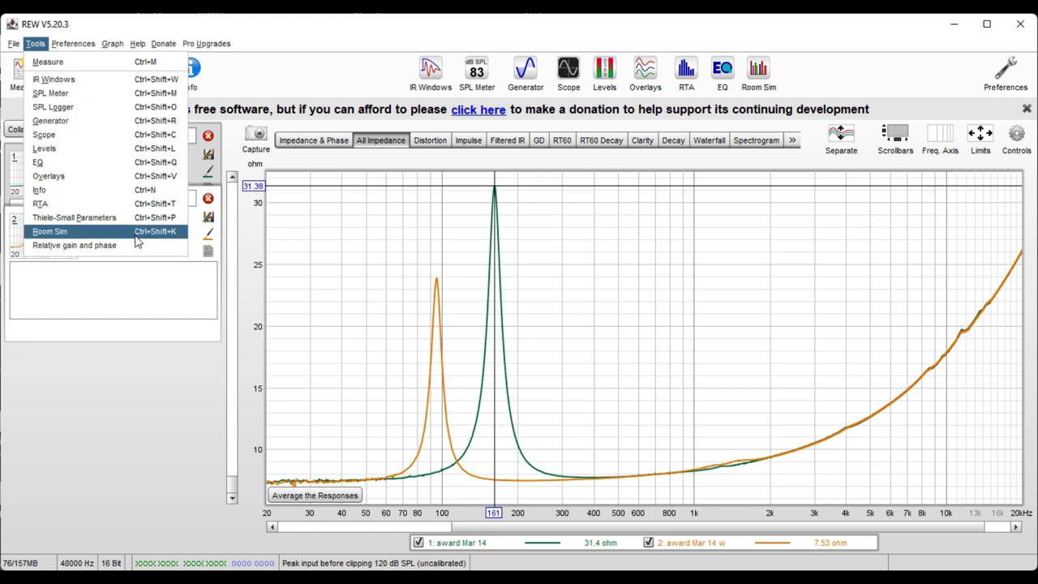
{"action": "left_click", "coordinate": [114, 219]}
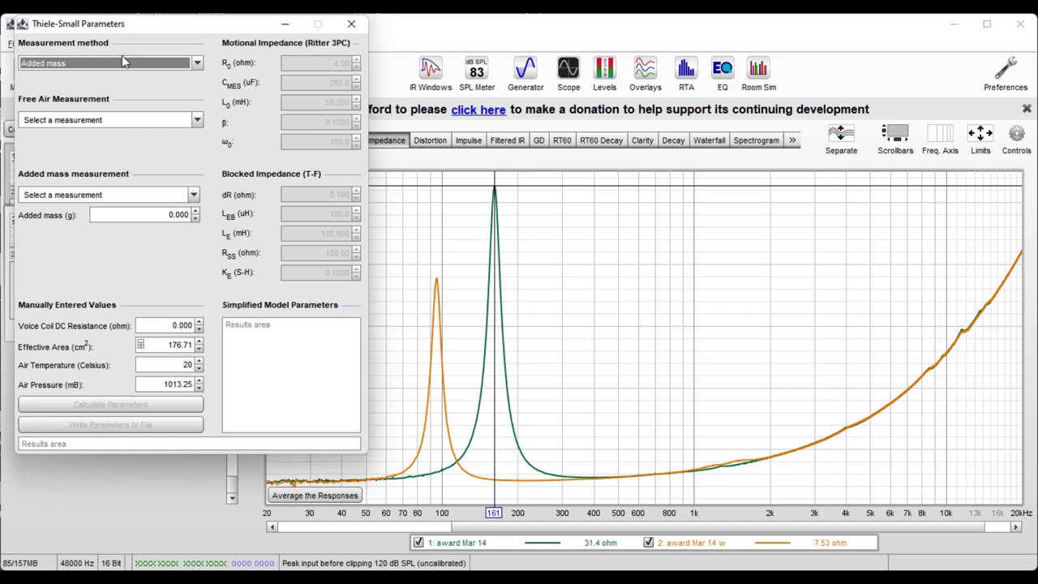
{"action": "left_click", "coordinate": [197, 65]}
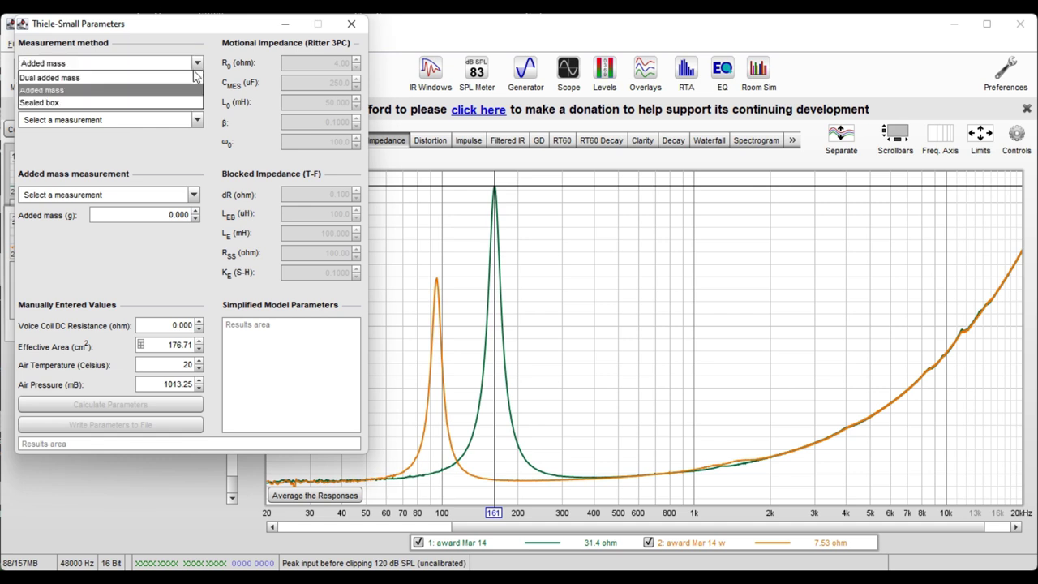
{"action": "left_click", "coordinate": [139, 91]}
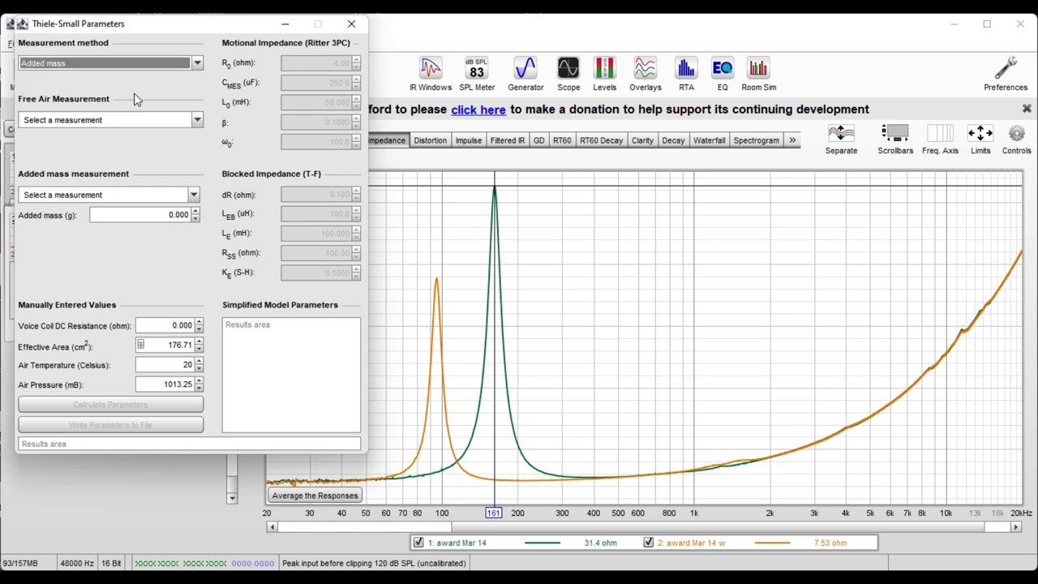
- Assign award Mar 14 as the free air measurement and award Mar 14 w as the added mass measurement
{"action": "left_click", "coordinate": [195, 121]}
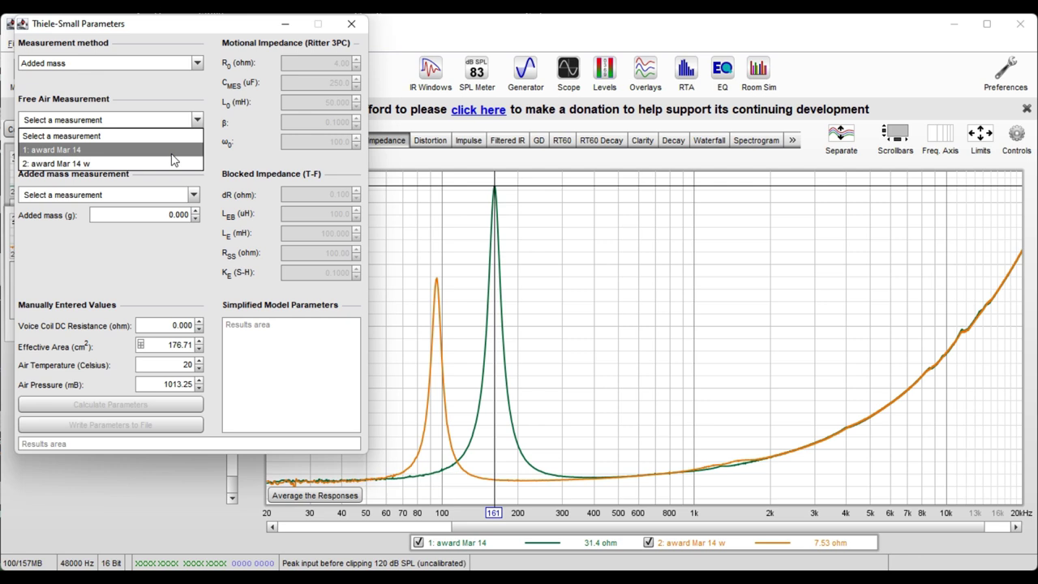
{"action": "left_click", "coordinate": [172, 155]}
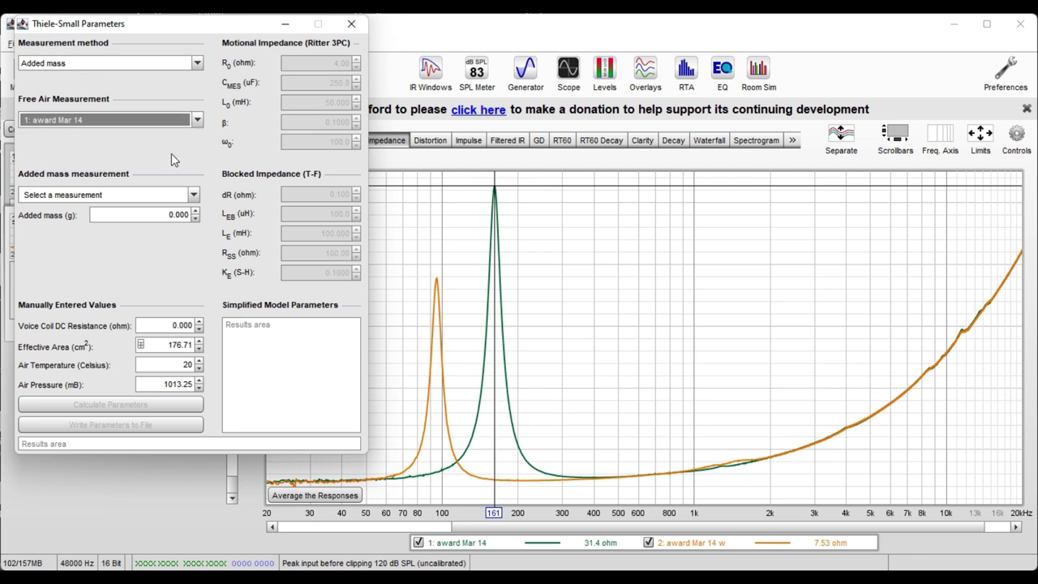
{"action": "left_click", "coordinate": [192, 198]}
{"action": "left_click", "coordinate": [140, 238]}
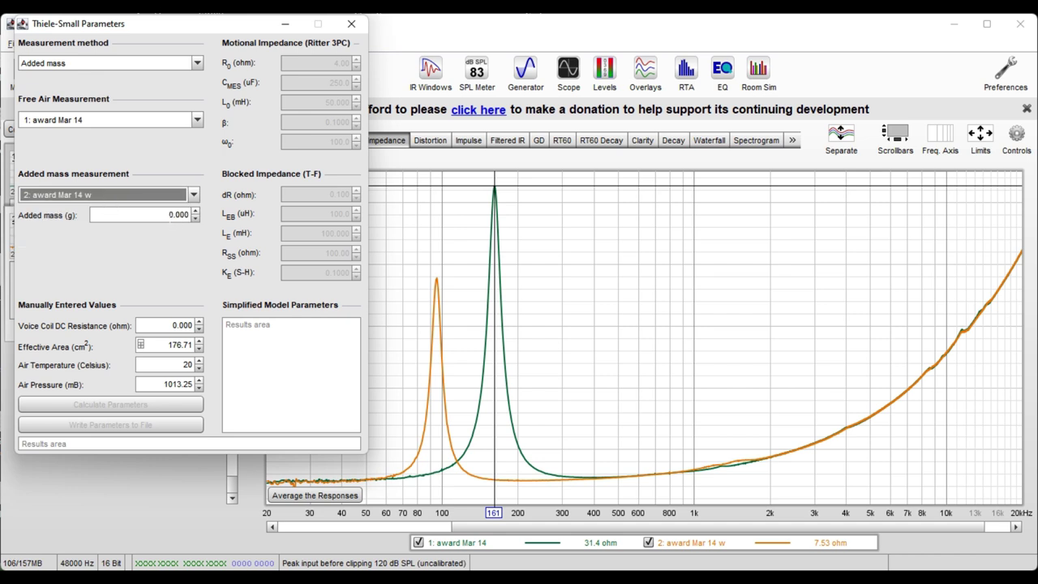
- Set the added mass to 5.66 g and the voice coil DC resistance to 7.8 ohm
{"action": "key", "text": "Tab"}
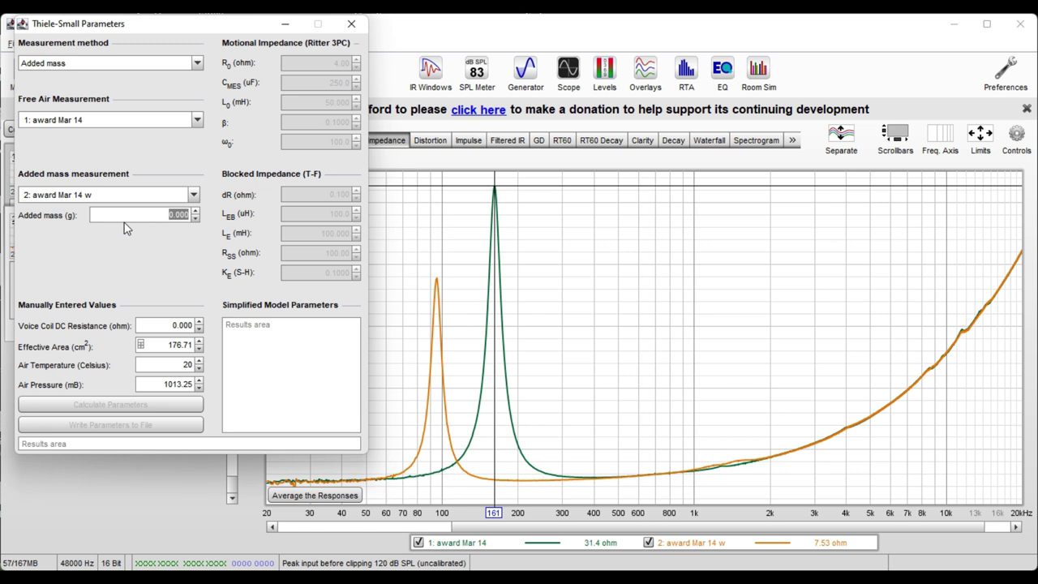
{"action": "type", "text": "50"}
{"action": "key", "text": "BackSpace"}
{"action": "type", "text": ".66"}
{"action": "double_click", "coordinate": [167, 325]}
{"action": "type", "text": "7.8"}
- Set the effective area from a driver diameter of 2.5 inches and calculate the Thiele-Small parameters
{"action": "left_click", "coordinate": [141, 344]}
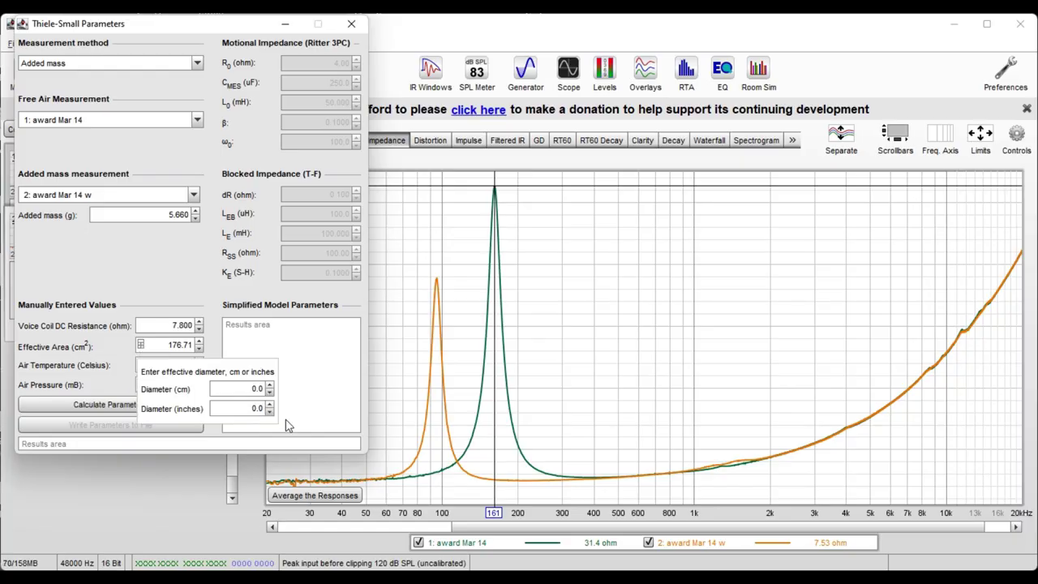
{"action": "left_click", "coordinate": [256, 408]}
{"action": "type", "text": "2.5"}
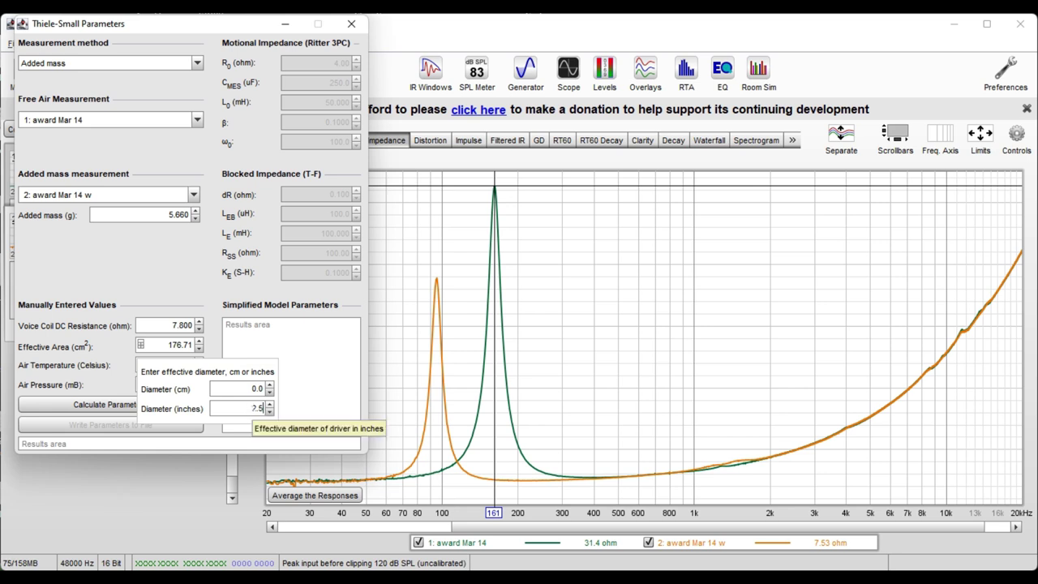
{"action": "left_click", "coordinate": [298, 336]}
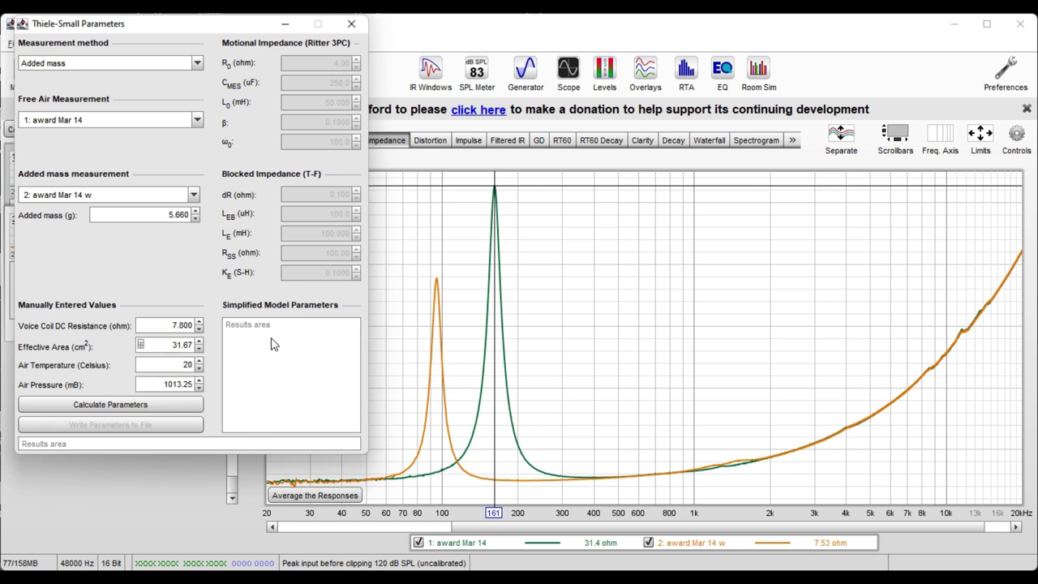
{"action": "left_click", "coordinate": [178, 408]}
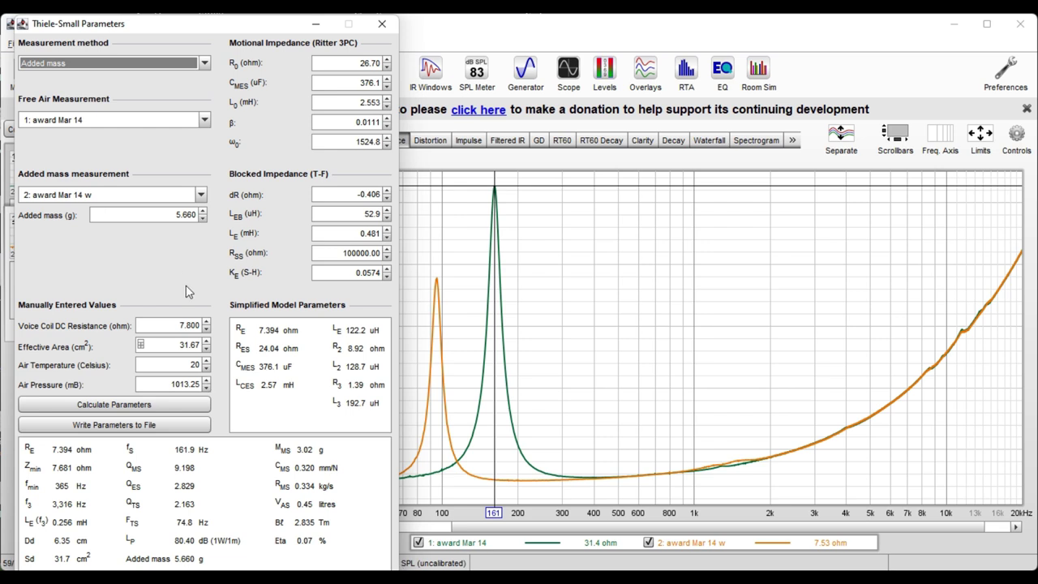
- Arrange the Thiele-Small Parameters window and the Notepad file ts para award 3.5 to review the calculated parameters
{"action": "left_click_drag", "start_coordinate": [123, 28], "coordinate": [169, 22]}
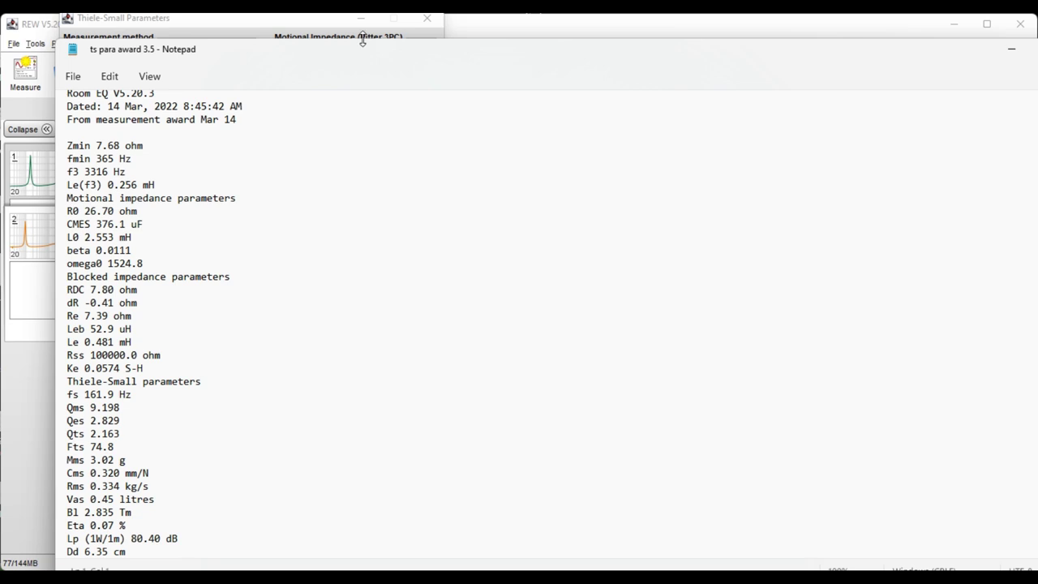
{"action": "left_click_drag", "start_coordinate": [365, 48], "coordinate": [480, 44]}
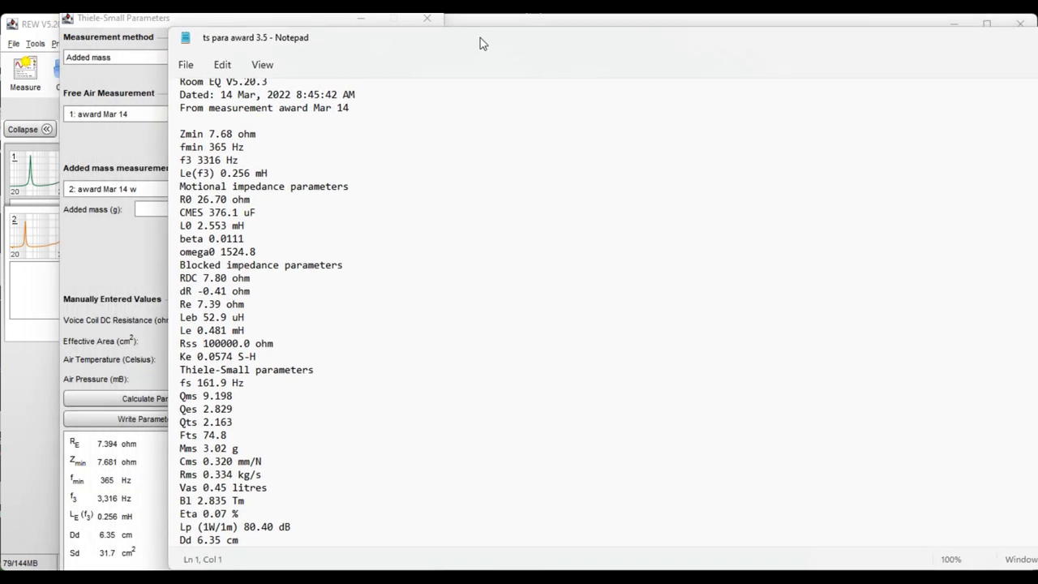